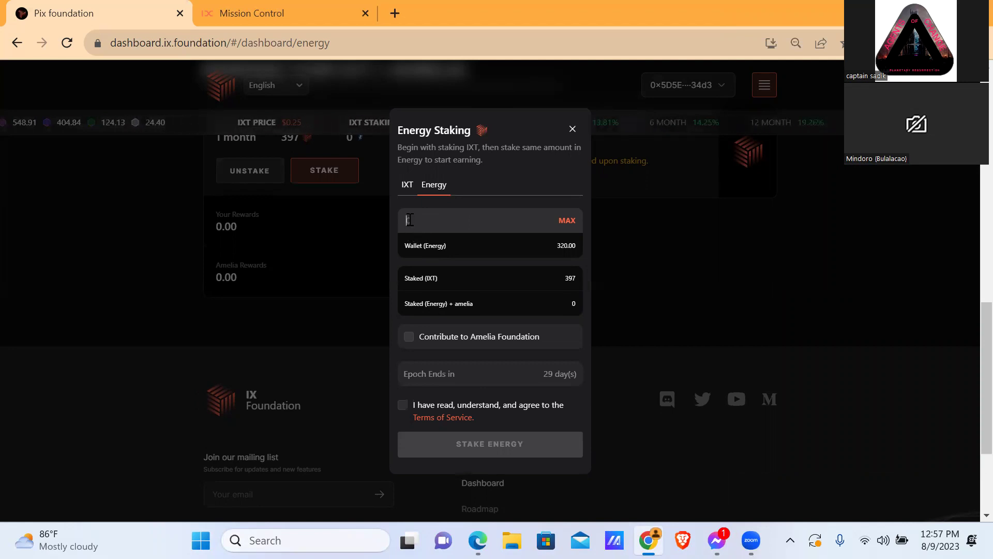
Step: Stake the maximum 320 Energy with the Terms of Service accepted, and confirm the transaction in MetaMask
{"action": "left_click", "coordinate": [567, 222]}
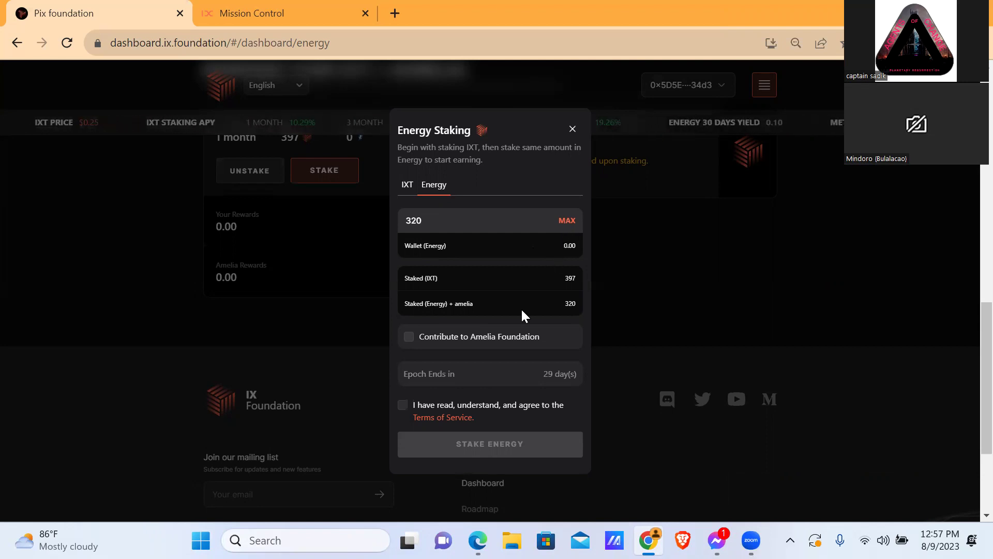
{"action": "left_click", "coordinate": [404, 411]}
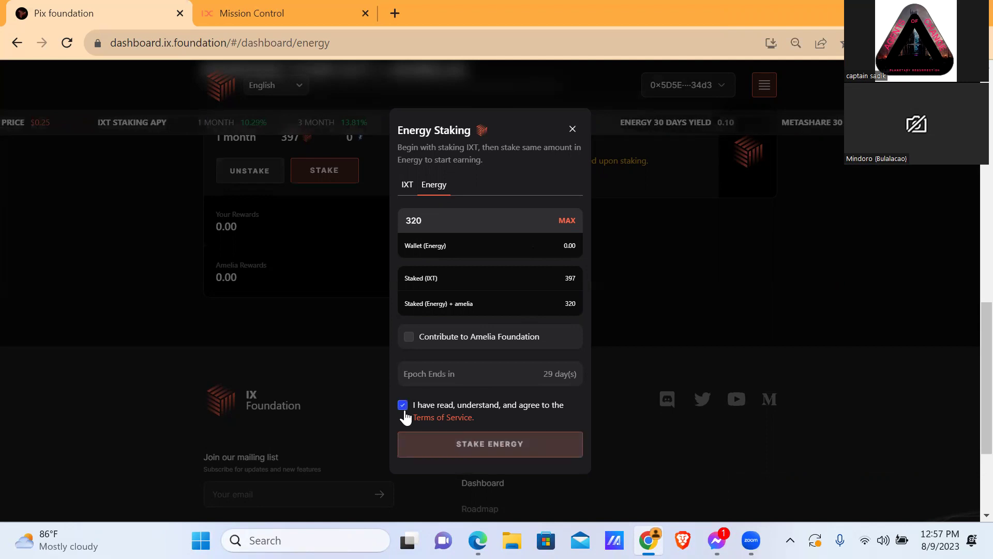
{"action": "left_click", "coordinate": [464, 449]}
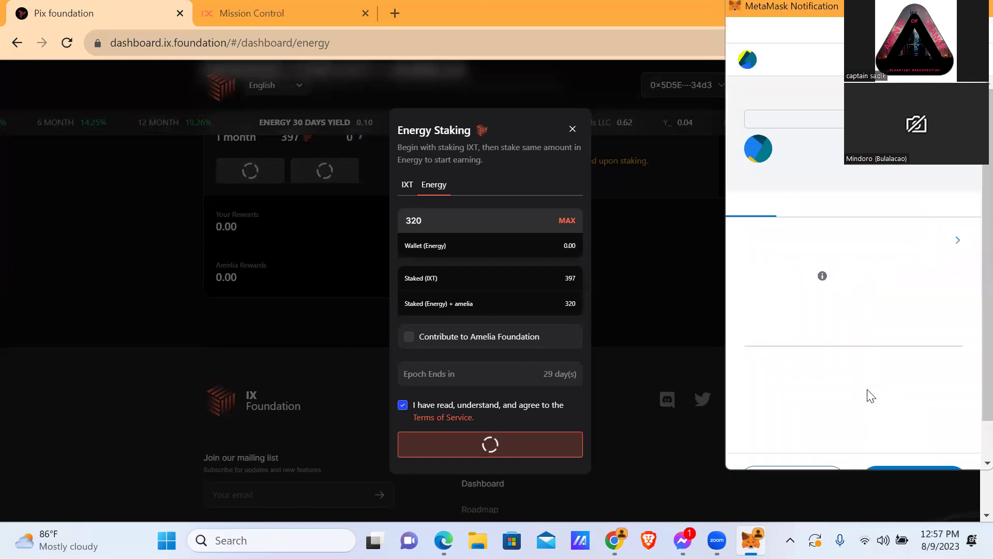
{"action": "scroll", "coordinate": [869, 396], "scroll_direction": "down", "scroll_amount": 1}
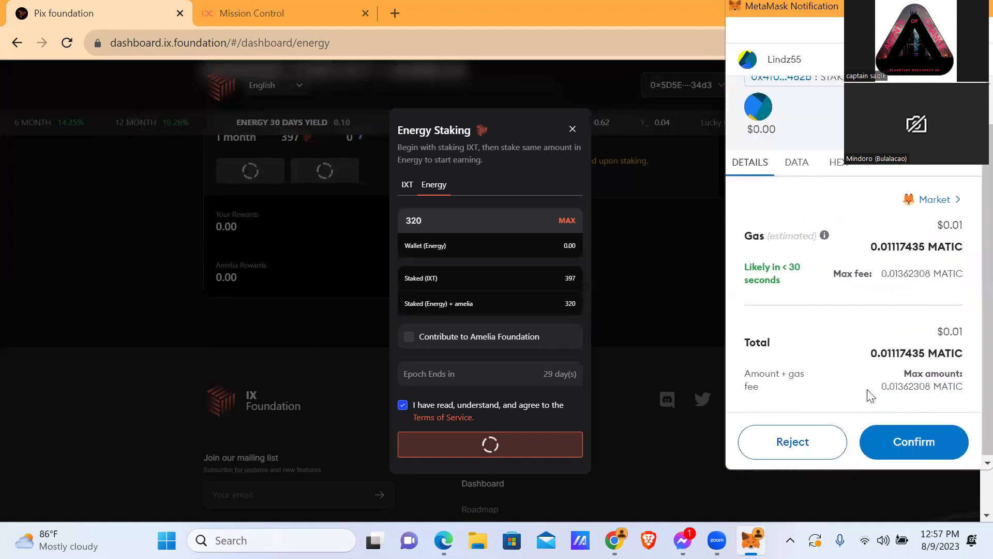
{"action": "left_click", "coordinate": [883, 442]}
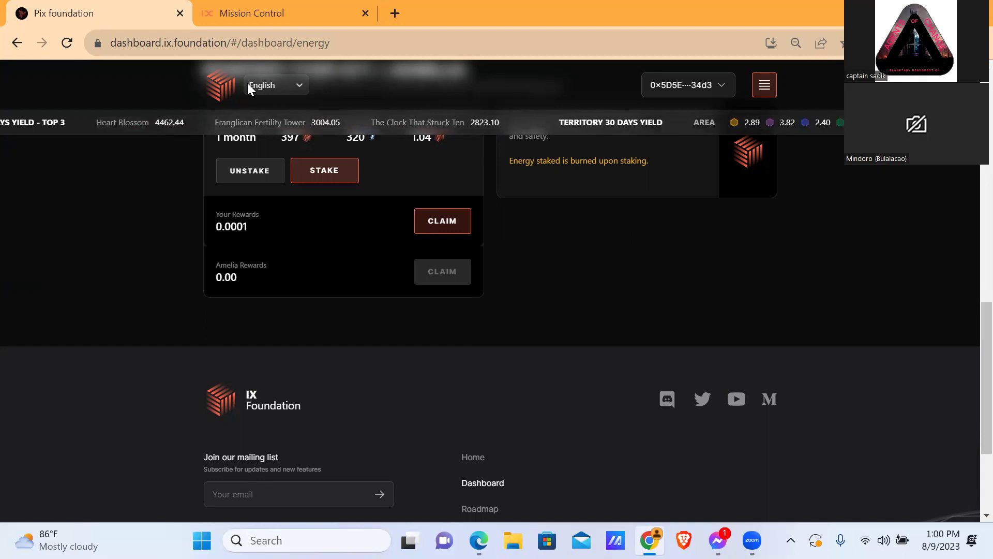
Step: Switch to Mission Control, reload it, and open the Newlands tasks in the task manager
{"action": "left_click", "coordinate": [225, 12]}
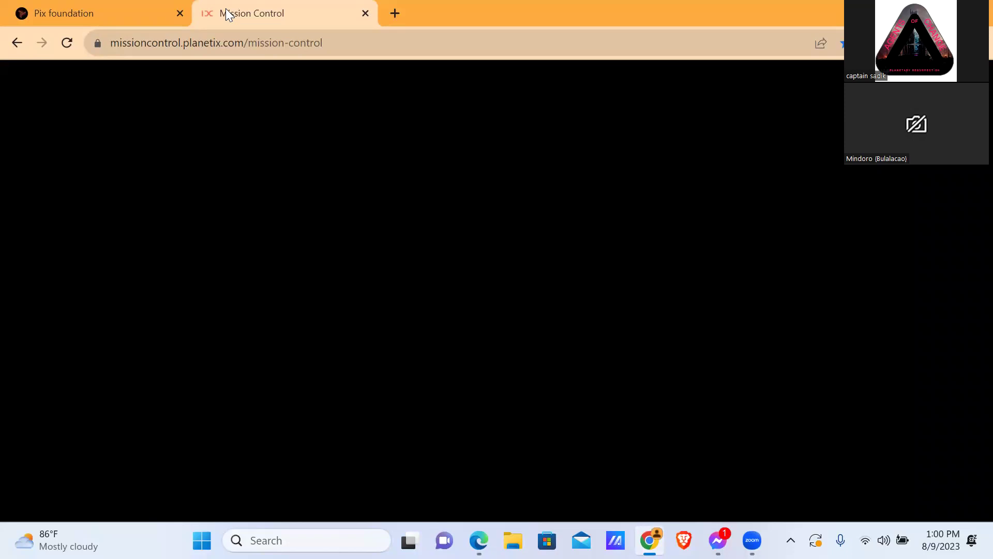
{"action": "left_click", "coordinate": [67, 43]}
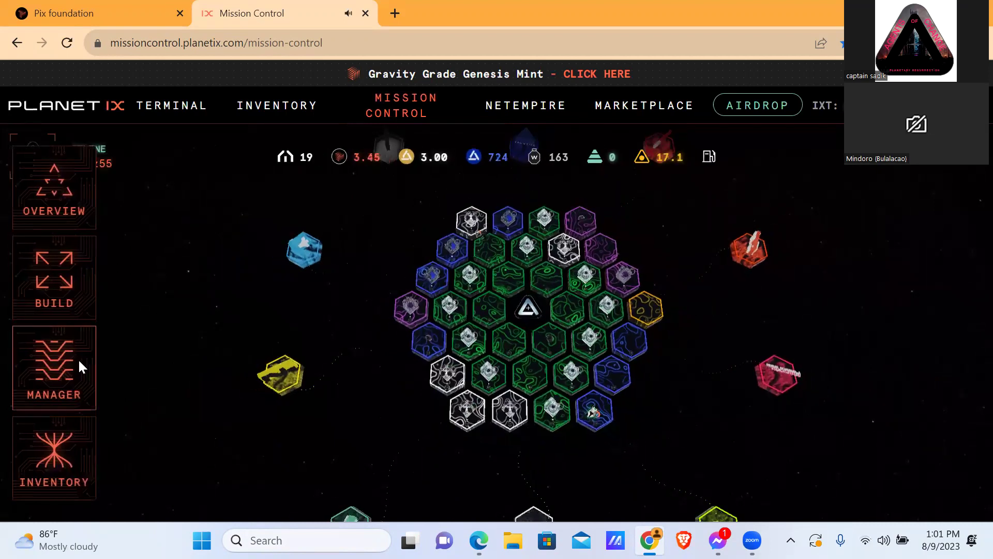
{"action": "left_click", "coordinate": [79, 361]}
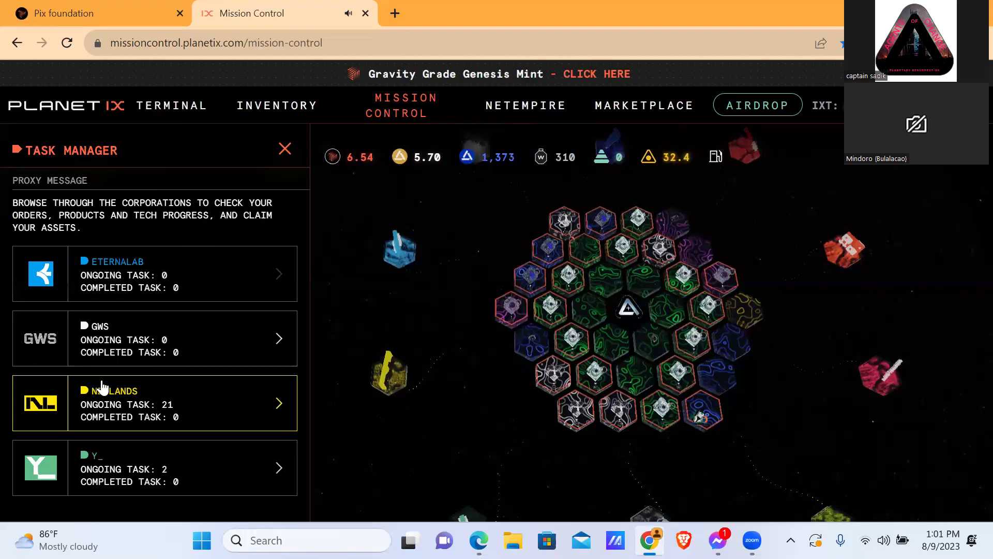
{"action": "left_click", "coordinate": [101, 387]}
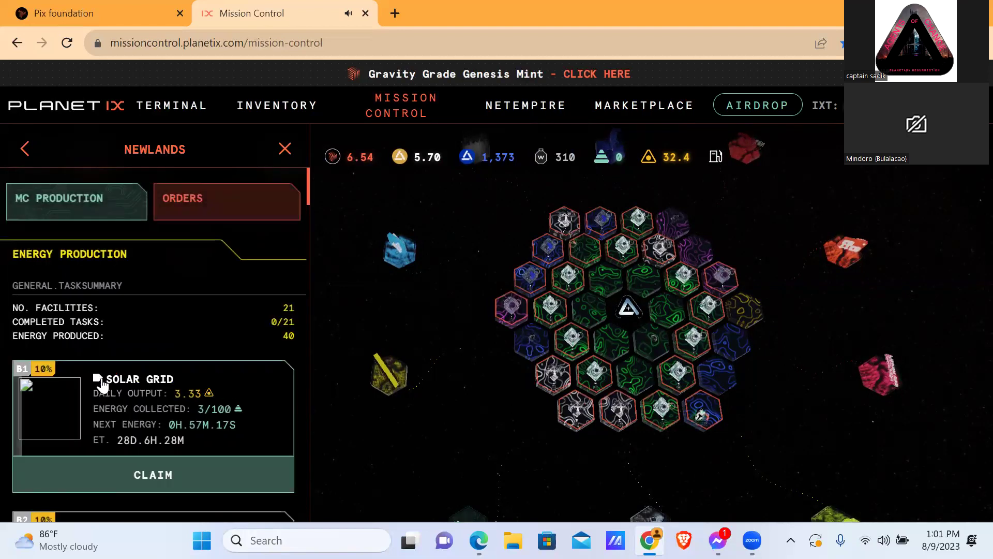
Step: Examine the daily output, collected energy and remaining times of the Newlands energy production facilities
{"action": "scroll", "coordinate": [103, 386], "scroll_direction": "down", "scroll_amount": 3}
{"action": "scroll", "coordinate": [103, 382], "scroll_direction": "down", "scroll_amount": 2}
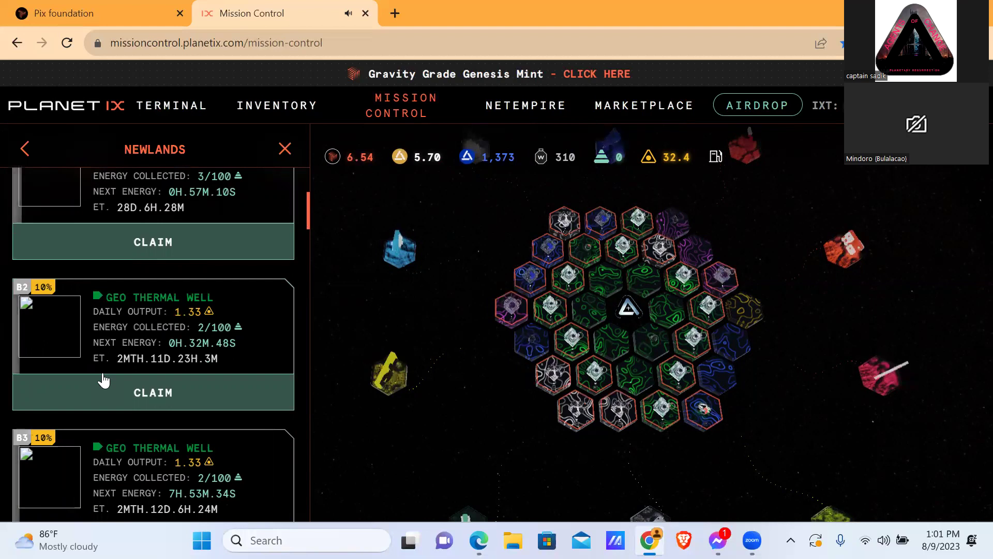
{"action": "scroll", "coordinate": [103, 380], "scroll_direction": "down", "scroll_amount": 1}
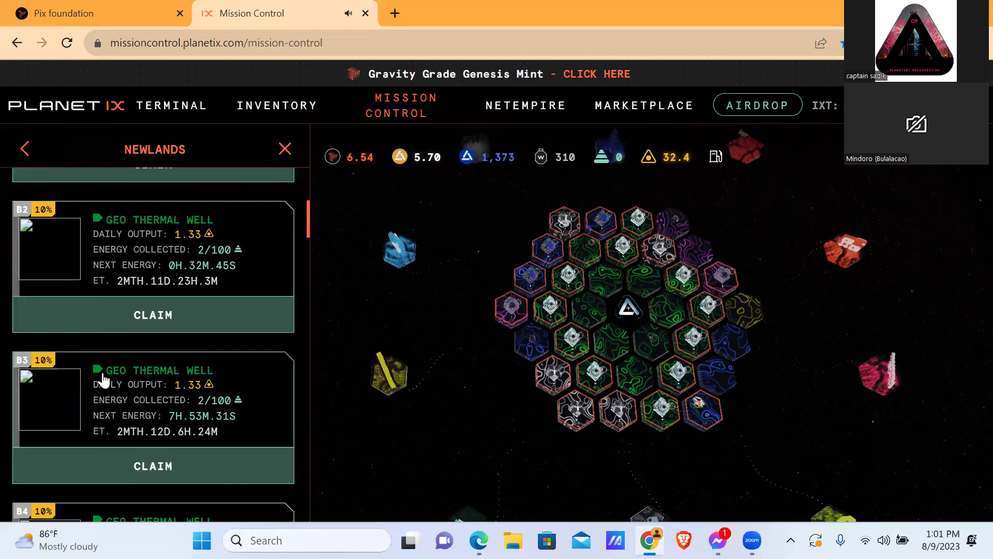
{"action": "scroll", "coordinate": [104, 380], "scroll_direction": "down", "scroll_amount": 1}
{"action": "scroll", "coordinate": [103, 380], "scroll_direction": "down", "scroll_amount": 1}
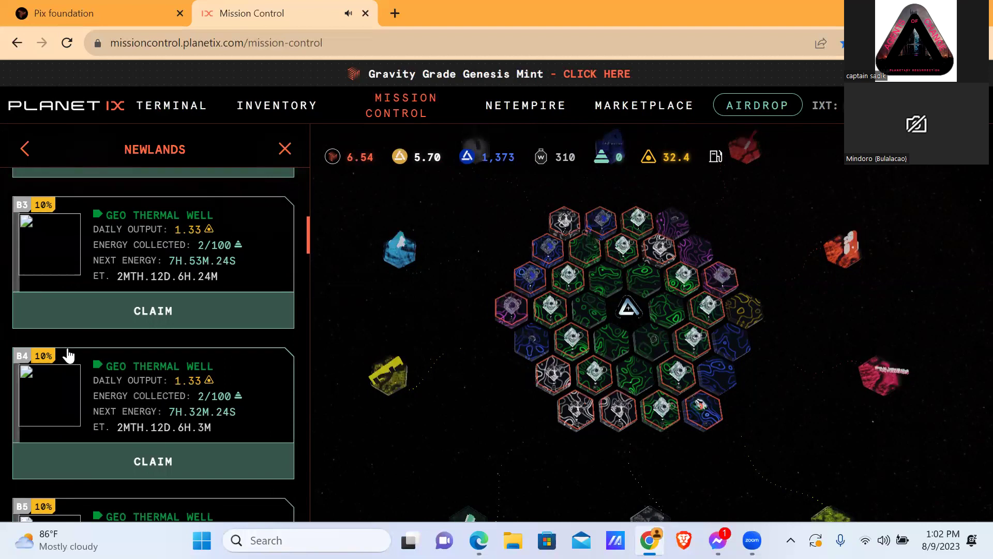
{"action": "scroll", "coordinate": [163, 315], "scroll_direction": "up", "scroll_amount": 1}
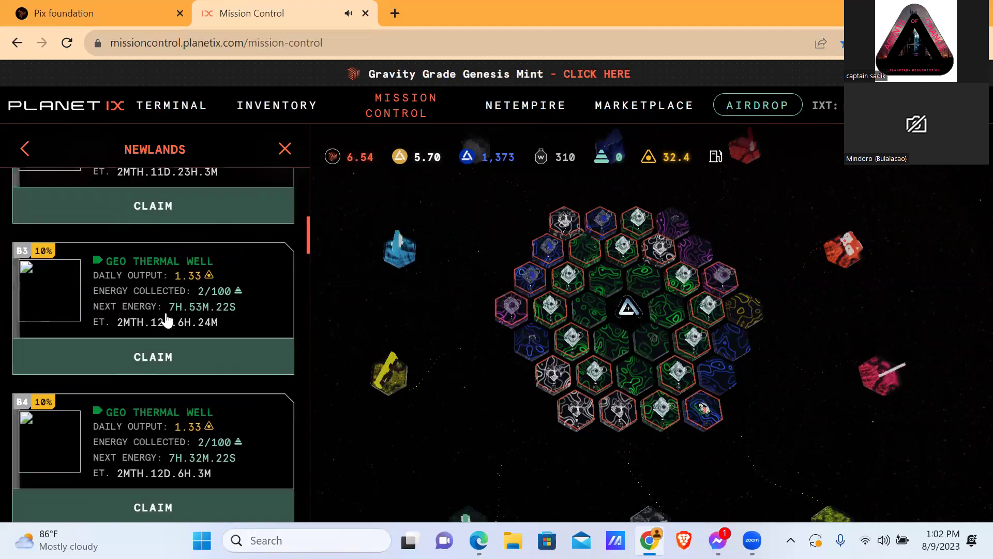
{"action": "scroll", "coordinate": [165, 319], "scroll_direction": "up", "scroll_amount": 5}
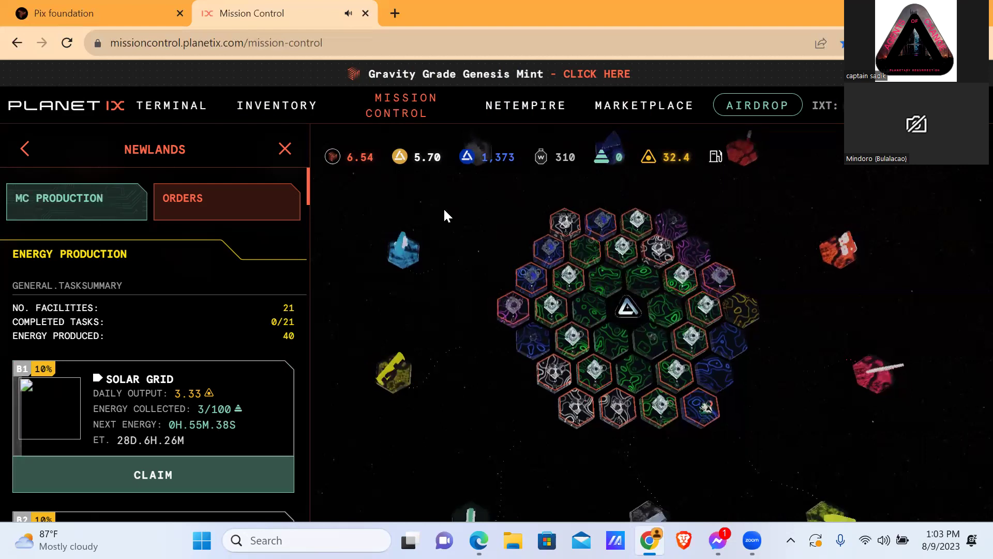
{"action": "scroll", "coordinate": [488, 182], "scroll_direction": "up", "scroll_amount": 2}
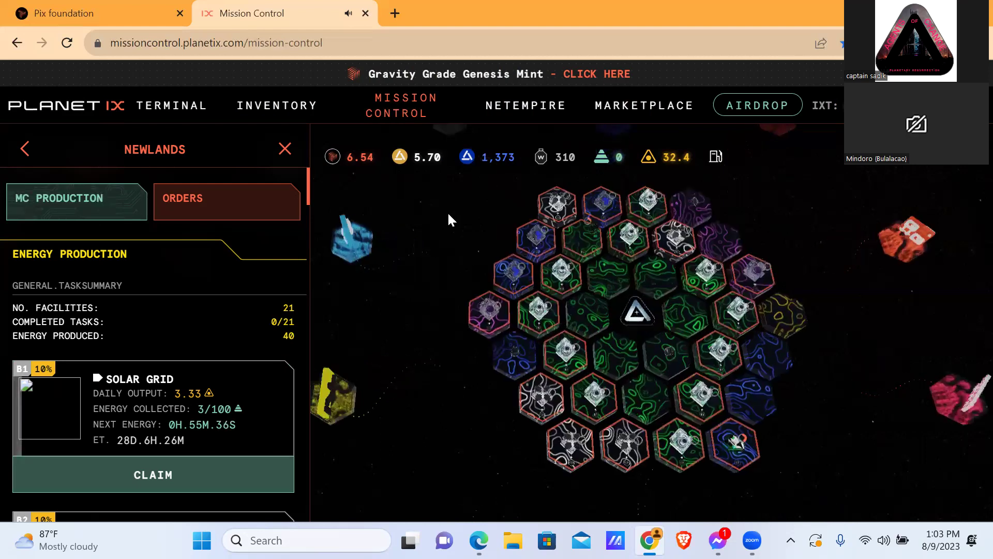
{"action": "scroll", "coordinate": [449, 207], "scroll_direction": "up", "scroll_amount": 1}
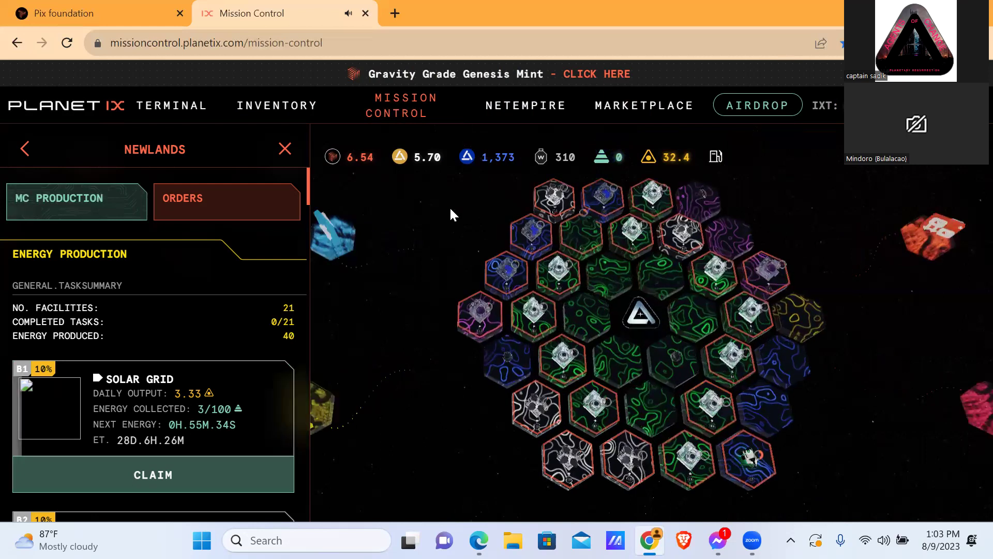
{"action": "scroll", "coordinate": [449, 206], "scroll_direction": "down", "scroll_amount": 2}
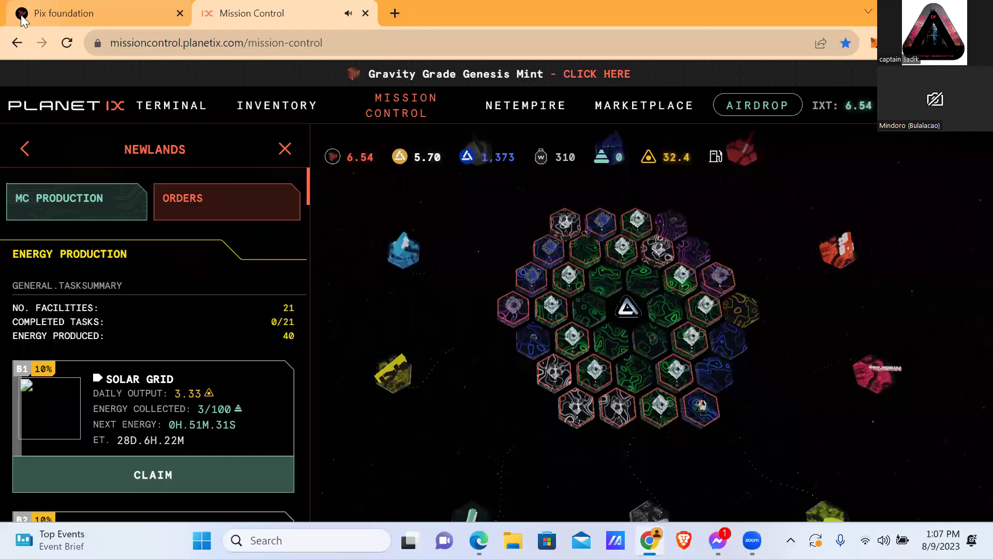
Step: Return to the Pix foundation energy dashboard, reload it, and review the stakes and rewards under Energy for IXT / Amelia
{"action": "left_click", "coordinate": [21, 15]}
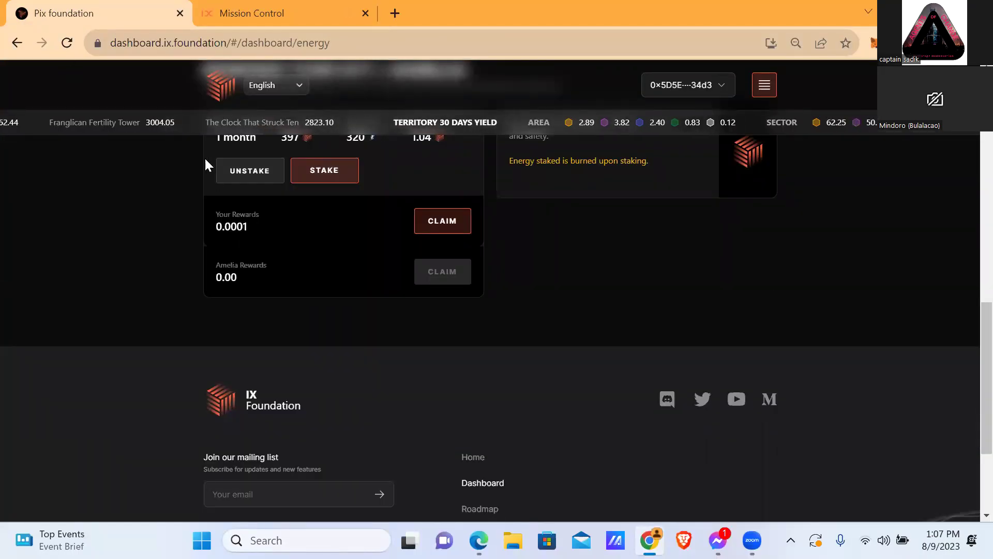
{"action": "left_click", "coordinate": [65, 42]}
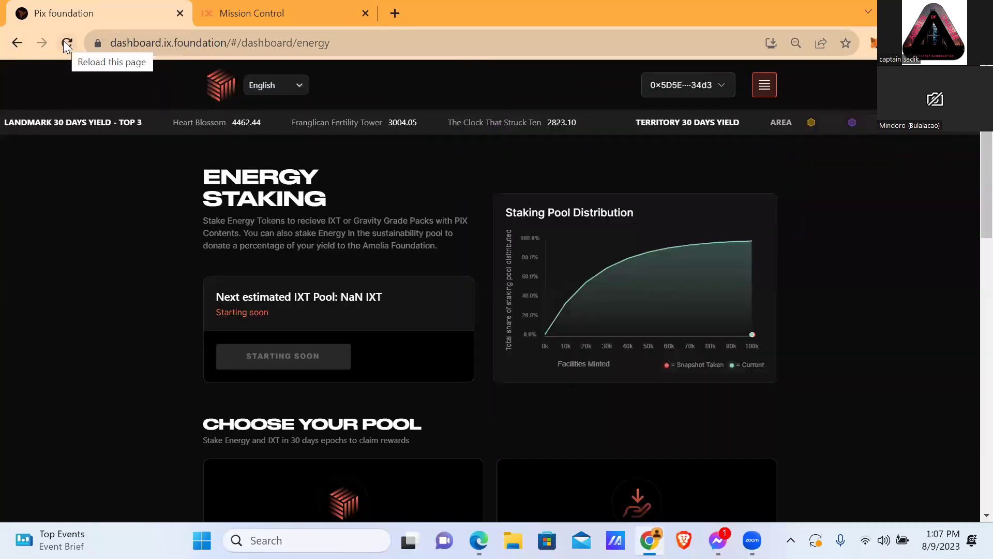
{"action": "left_click", "coordinate": [66, 43]}
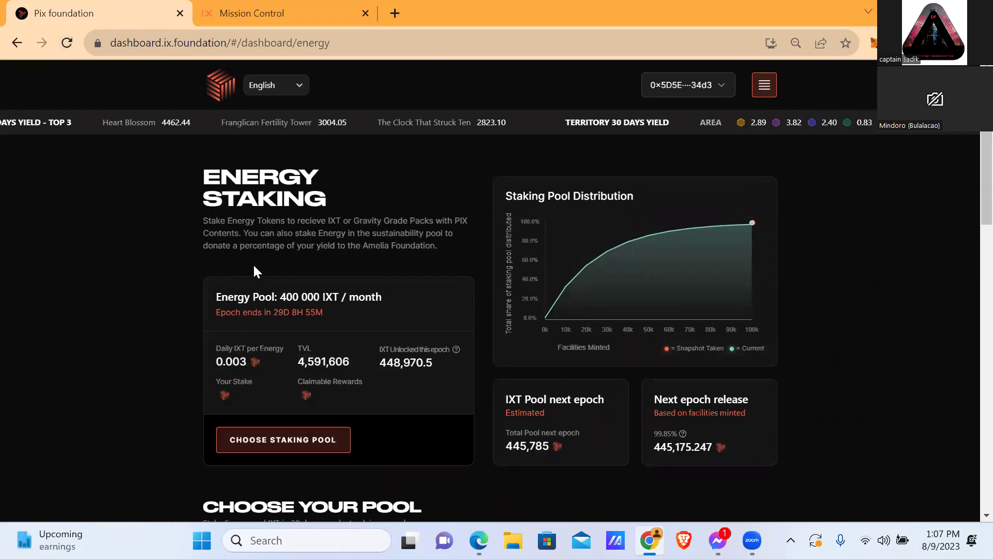
{"action": "scroll", "coordinate": [255, 268], "scroll_direction": "down", "scroll_amount": 2}
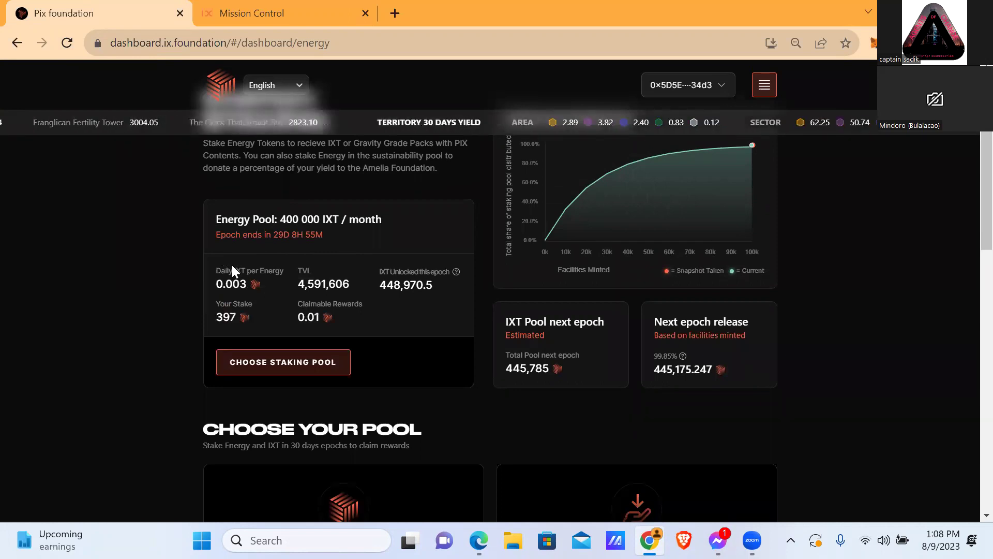
{"action": "left_click", "coordinate": [281, 363]}
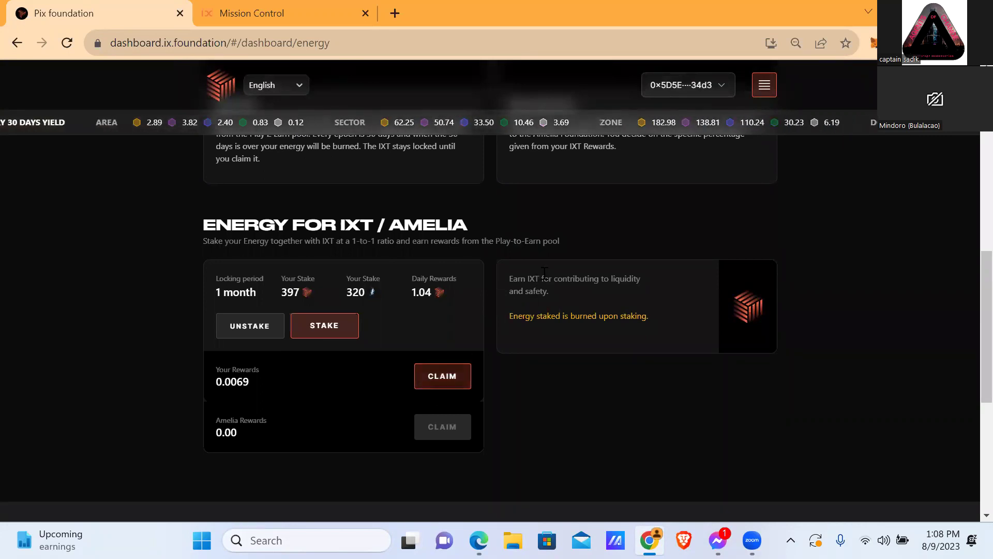
{"action": "scroll", "coordinate": [514, 282], "scroll_direction": "up", "scroll_amount": 5}
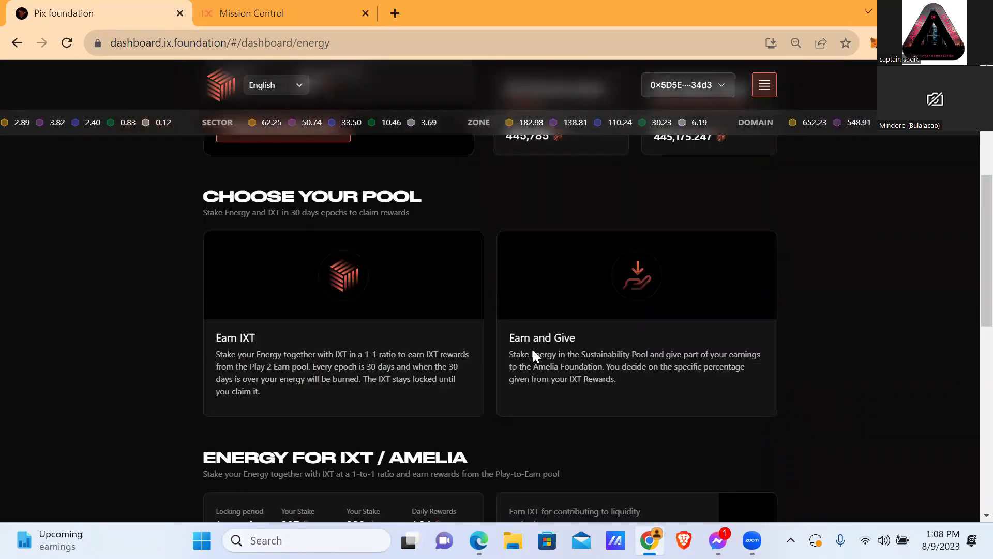
{"action": "scroll", "coordinate": [533, 350], "scroll_direction": "down", "scroll_amount": 6}
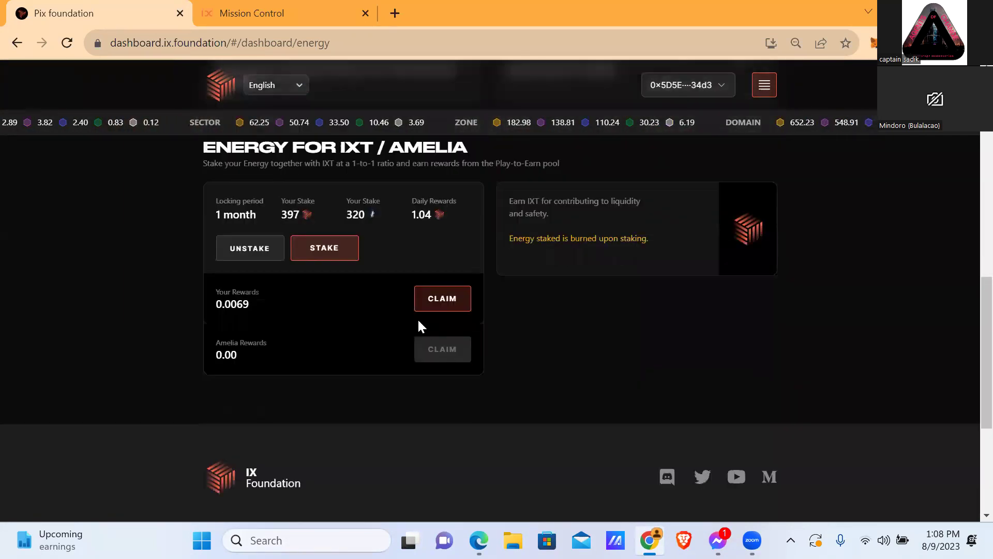
Step: Submit an IXT stake of 3 with the Terms of Service accepted, and change the entered amount to the maximum, 6
{"action": "left_click", "coordinate": [315, 248]}
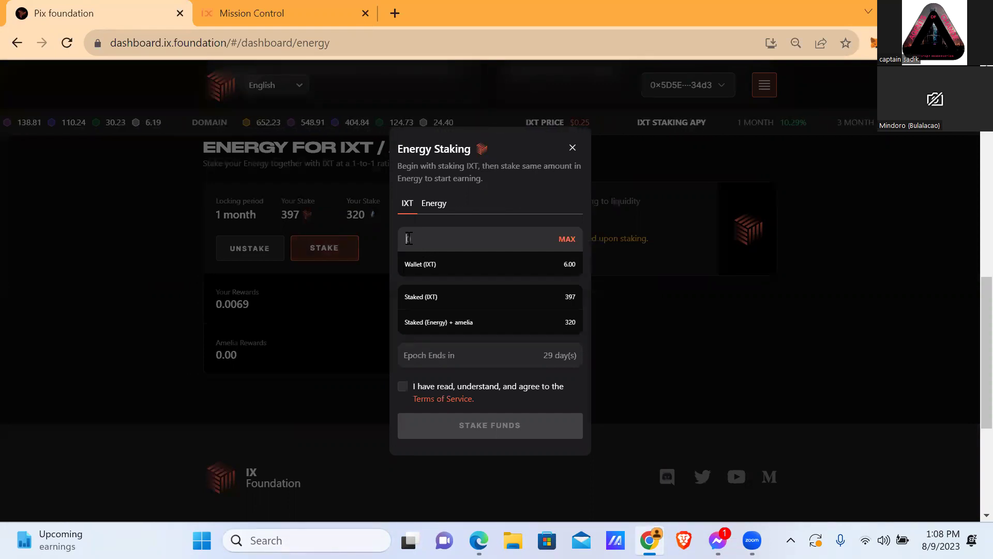
{"action": "type", "text": "3"}
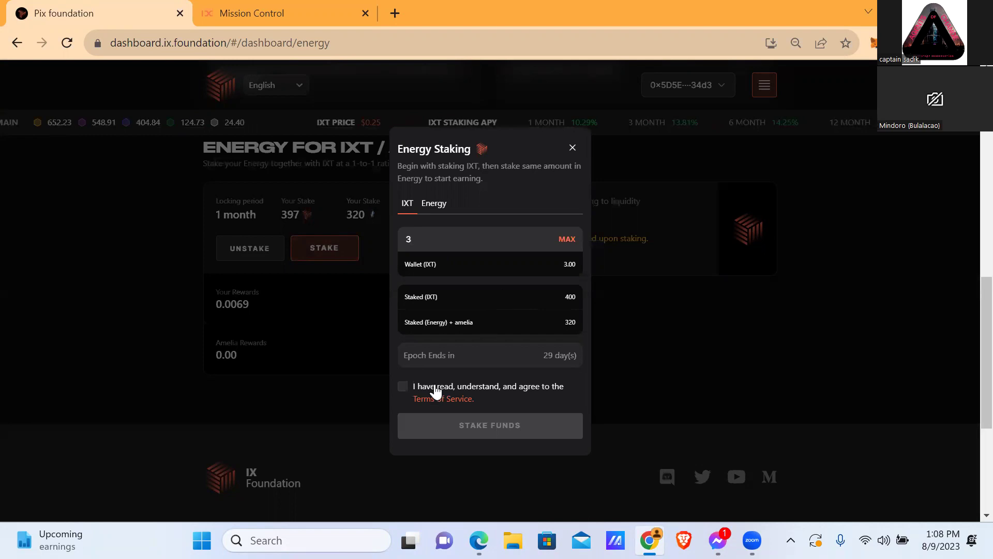
{"action": "left_click", "coordinate": [403, 392]}
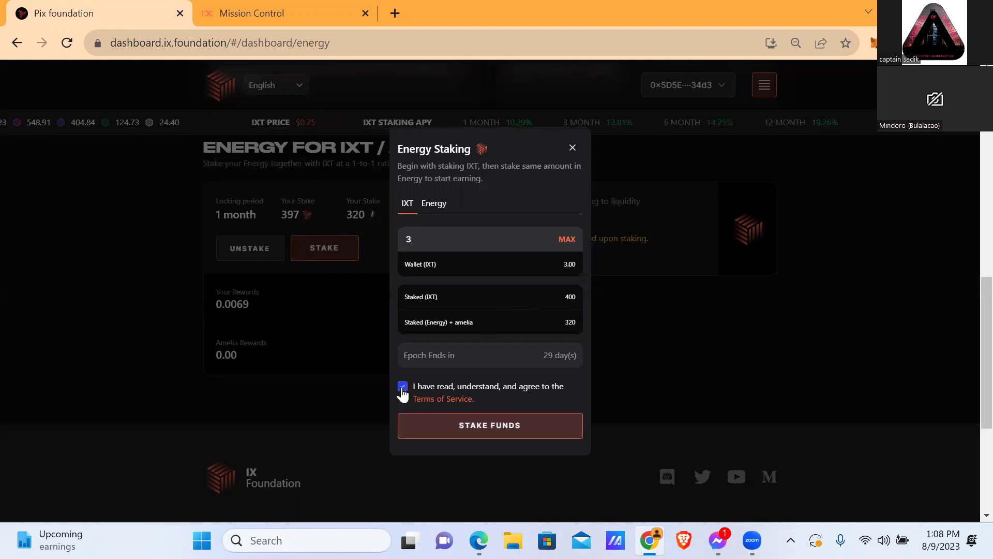
{"action": "left_click", "coordinate": [459, 429]}
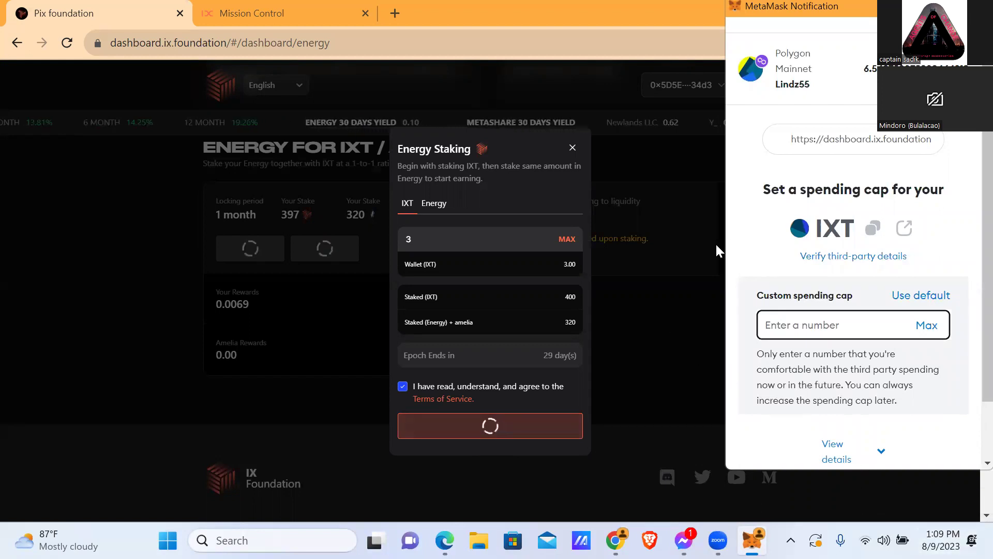
{"action": "left_click", "coordinate": [565, 244]}
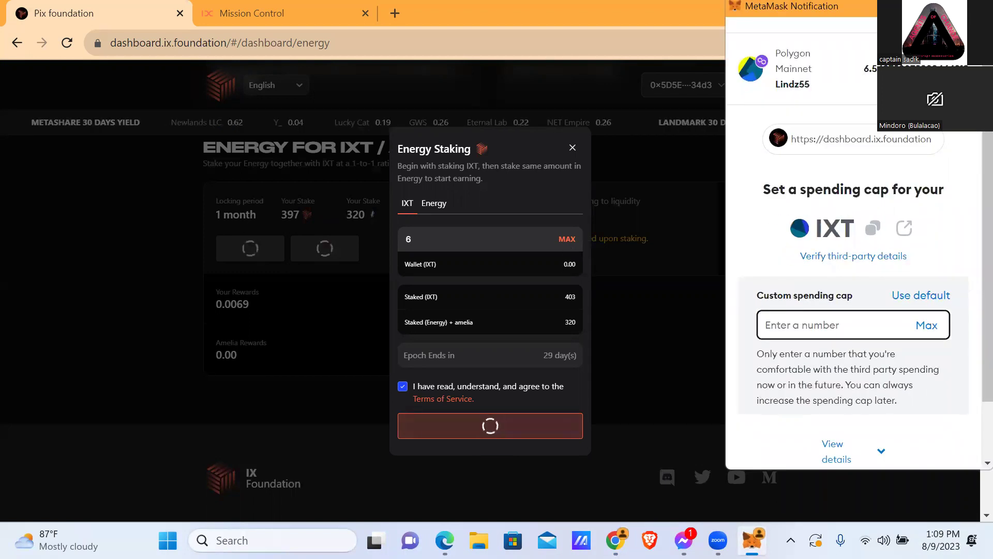
{"action": "left_click", "coordinate": [571, 251]}
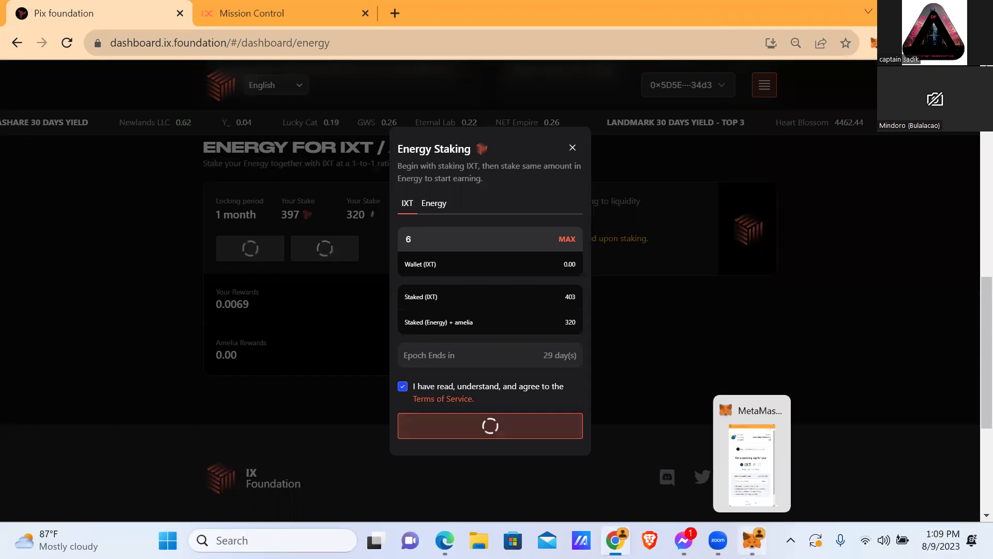
Step: Set the IXT spending cap in the MetaMask request to the maximum, 6.542758075302464912 IXT, and approve it
{"action": "left_click", "coordinate": [753, 541]}
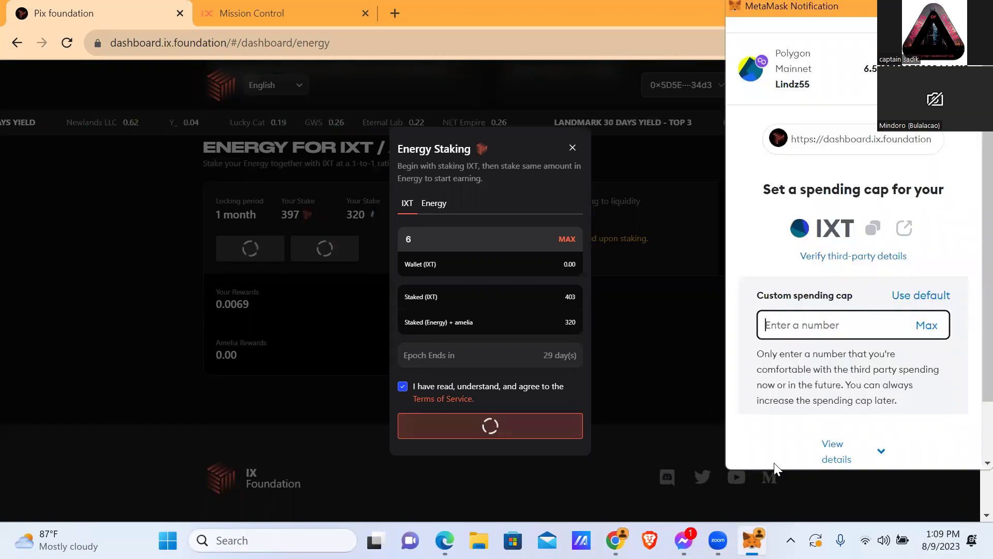
{"action": "left_click", "coordinate": [926, 329]}
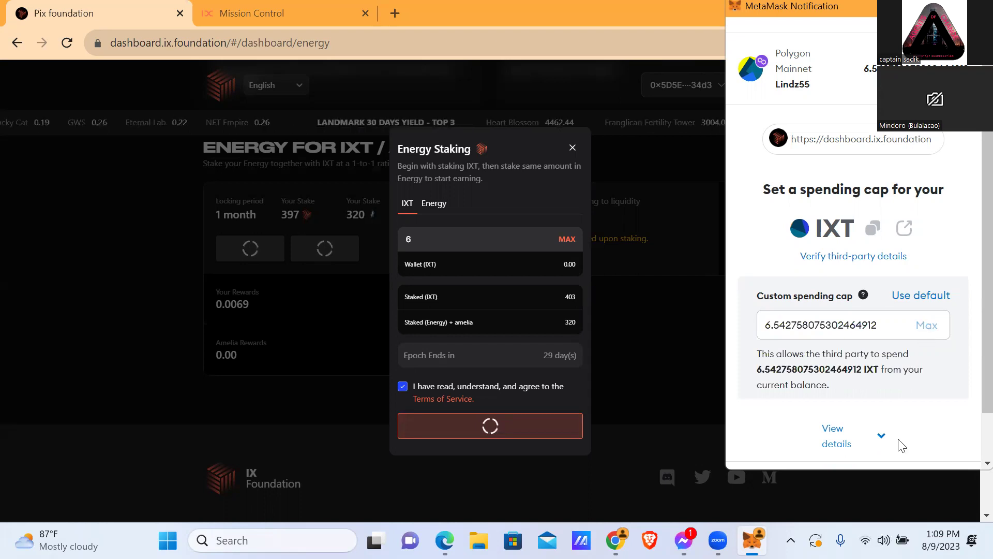
{"action": "scroll", "coordinate": [899, 443], "scroll_direction": "down", "scroll_amount": 1}
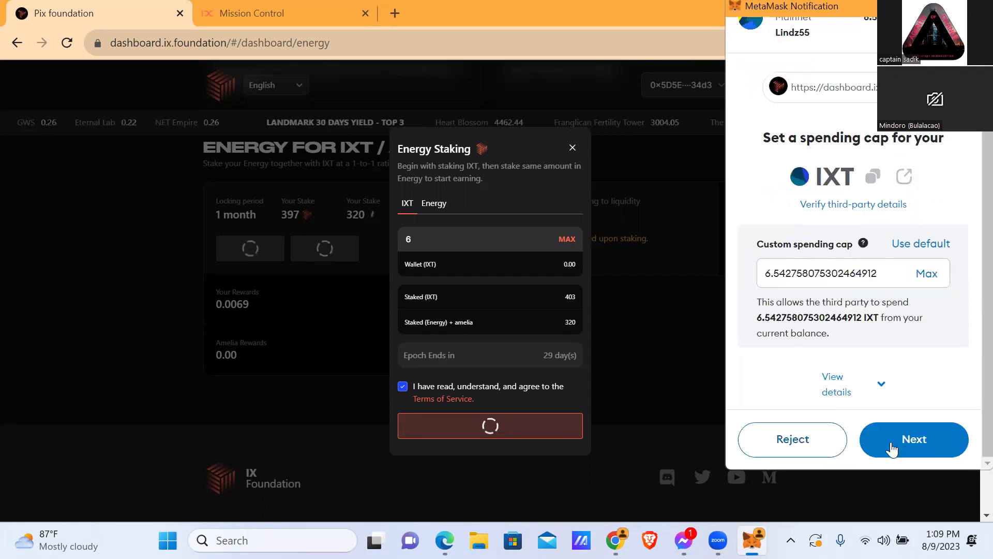
{"action": "left_click", "coordinate": [892, 449]}
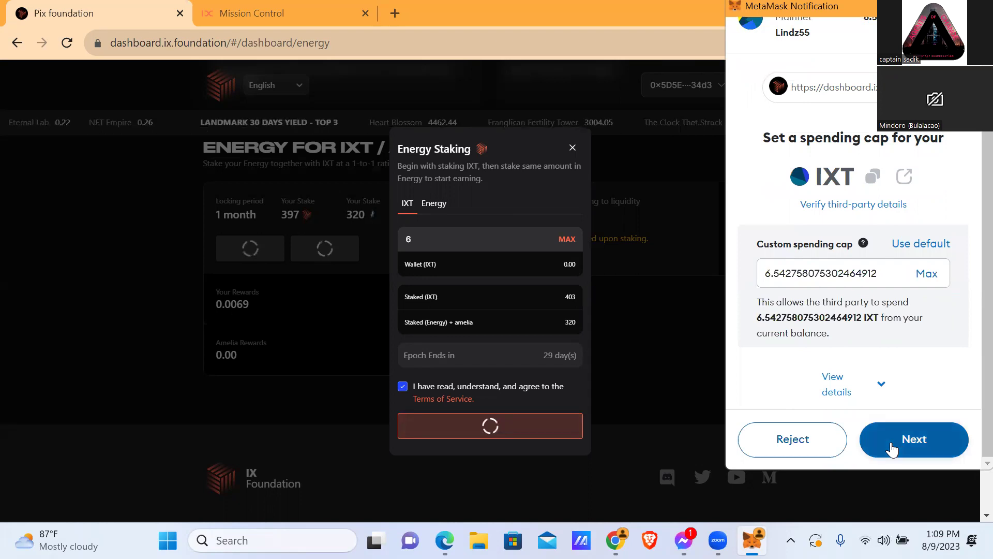
{"action": "scroll", "coordinate": [886, 449], "scroll_direction": "down", "scroll_amount": 1}
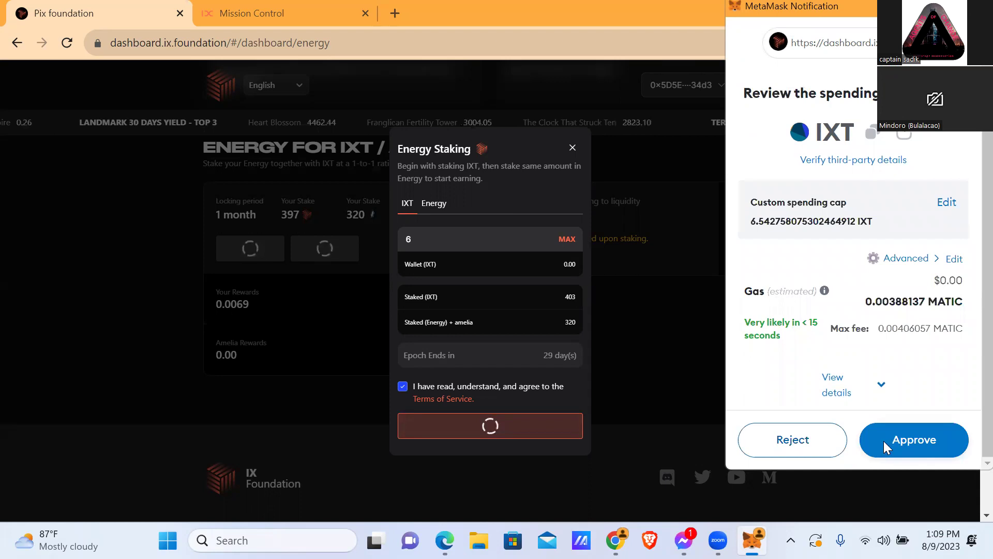
{"action": "left_click", "coordinate": [883, 441]}
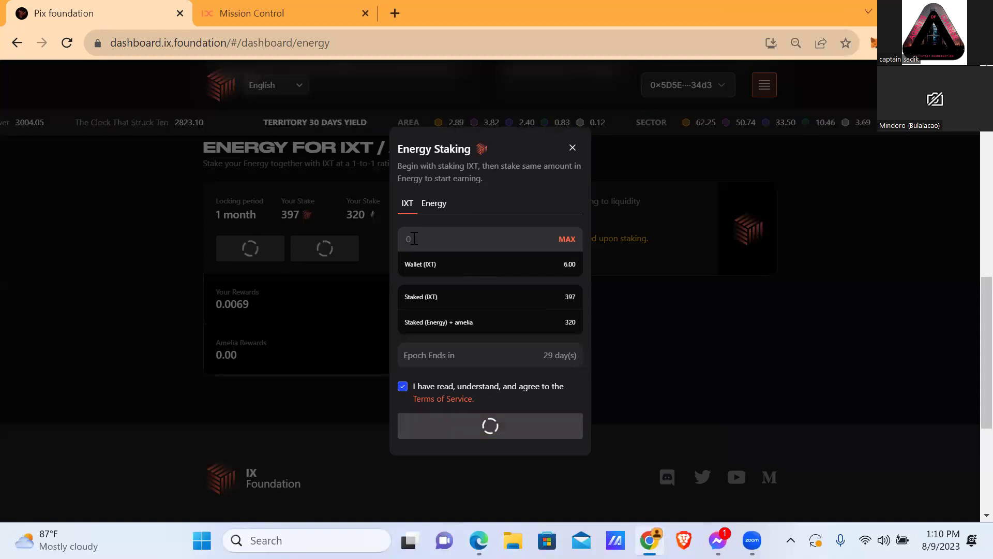
Step: Set the IXT stake amount to 3 and confirm the staking transaction in MetaMask
{"action": "type", "text": "3"}
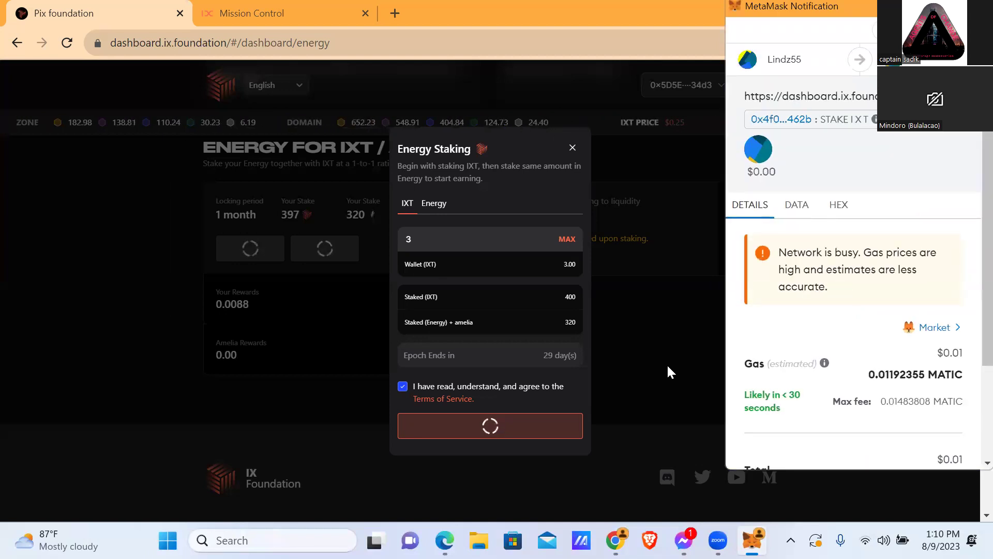
{"action": "scroll", "coordinate": [871, 440], "scroll_direction": "down", "scroll_amount": 3}
{"action": "left_click", "coordinate": [872, 436]}
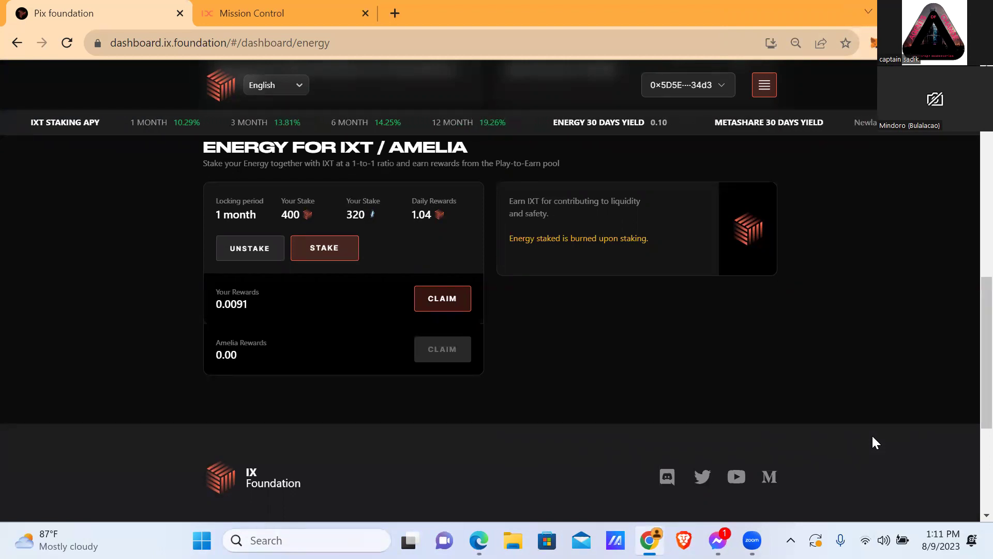
Step: Stake the maximum Energy, 80, under Energy for IXT / Amelia with the Terms of Service accepted, and confirm the transaction in MetaMask
{"action": "left_click", "coordinate": [313, 250]}
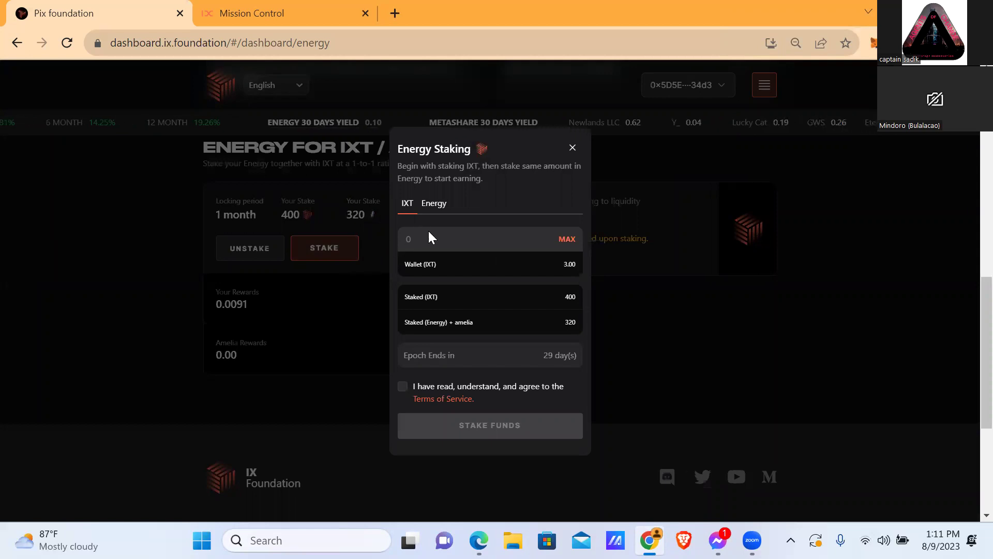
{"action": "left_click", "coordinate": [432, 208]}
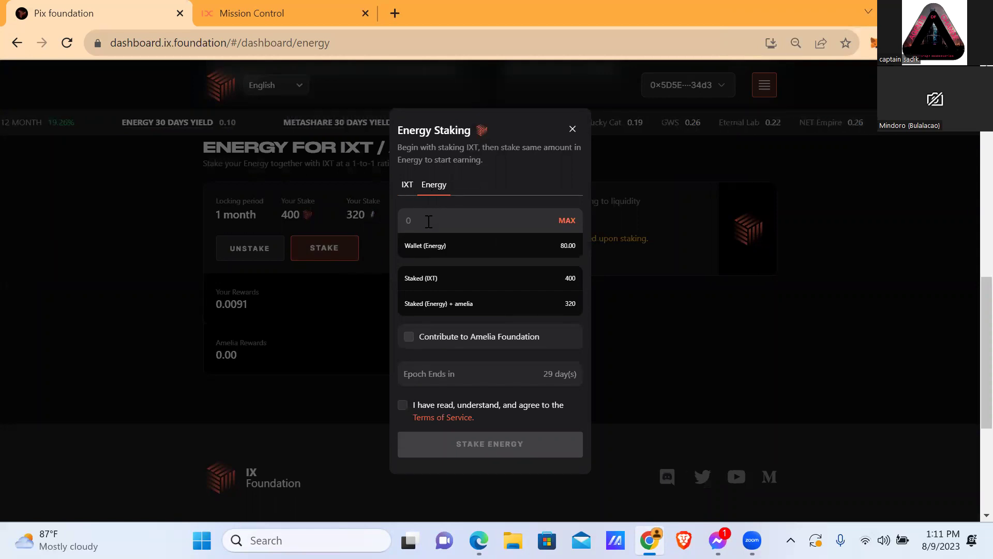
{"action": "left_click", "coordinate": [563, 226]}
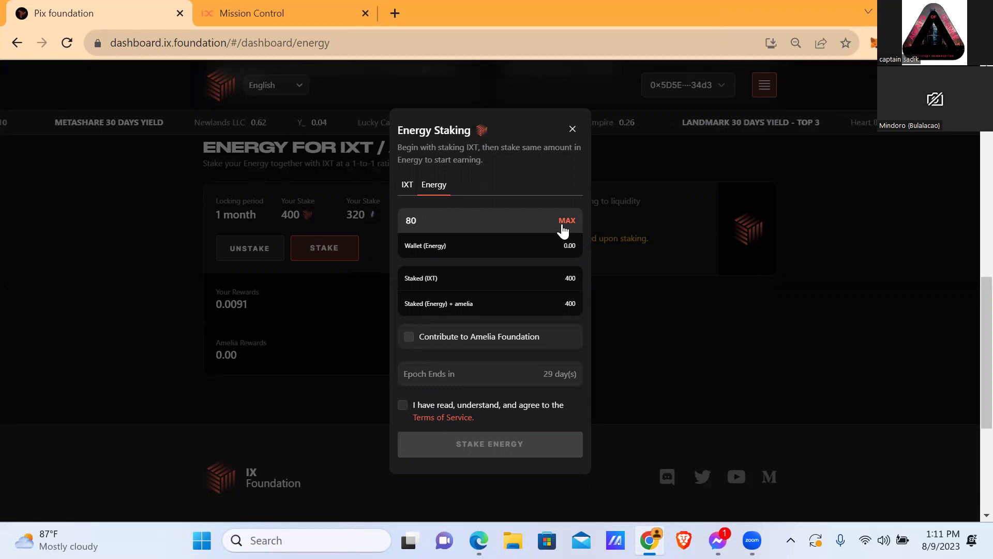
{"action": "left_click", "coordinate": [404, 405]}
{"action": "left_click", "coordinate": [490, 446]}
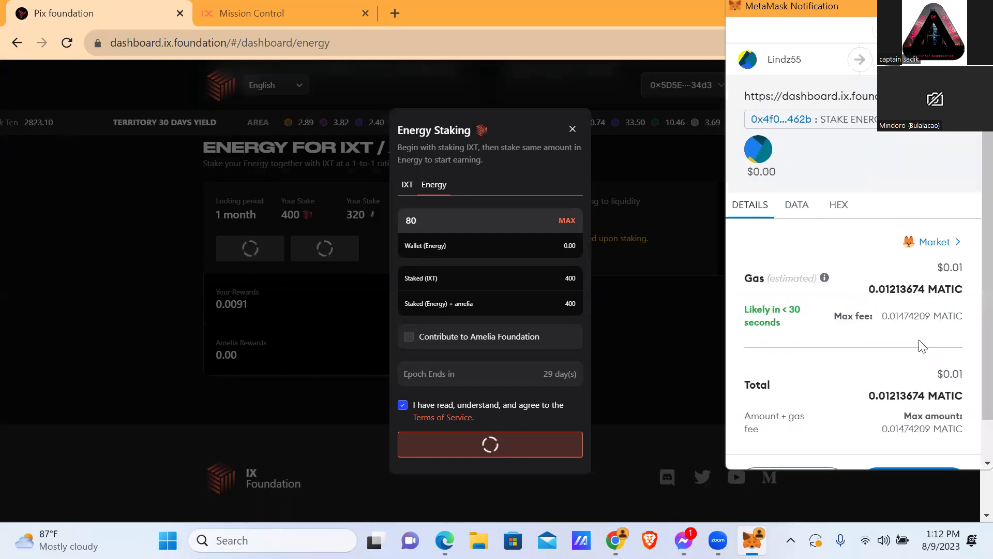
{"action": "scroll", "coordinate": [911, 362], "scroll_direction": "down", "scroll_amount": 1}
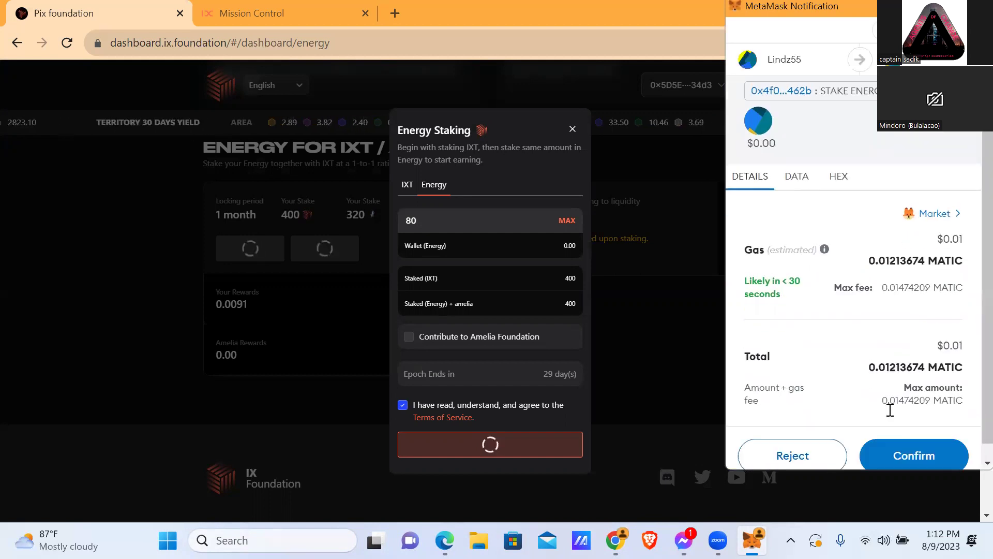
{"action": "left_click", "coordinate": [882, 444]}
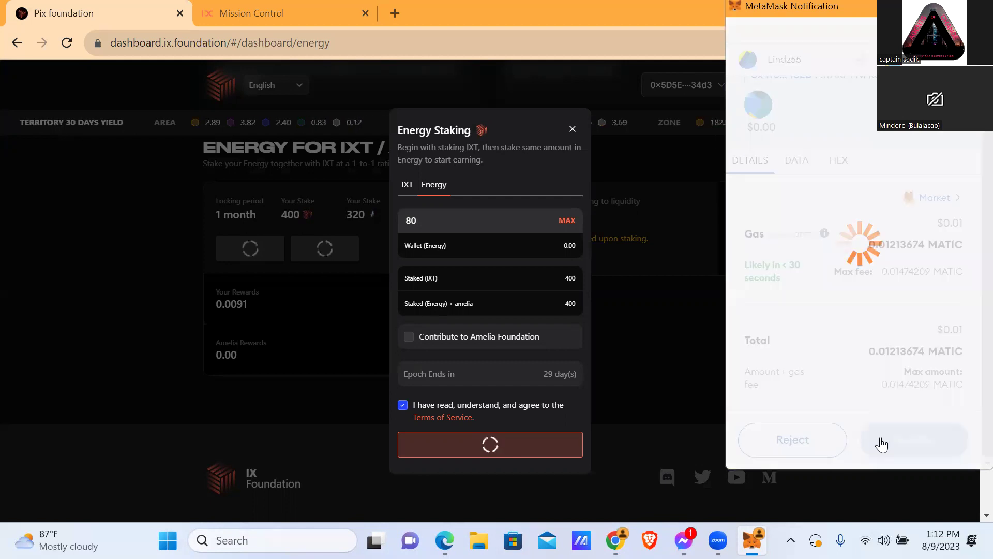